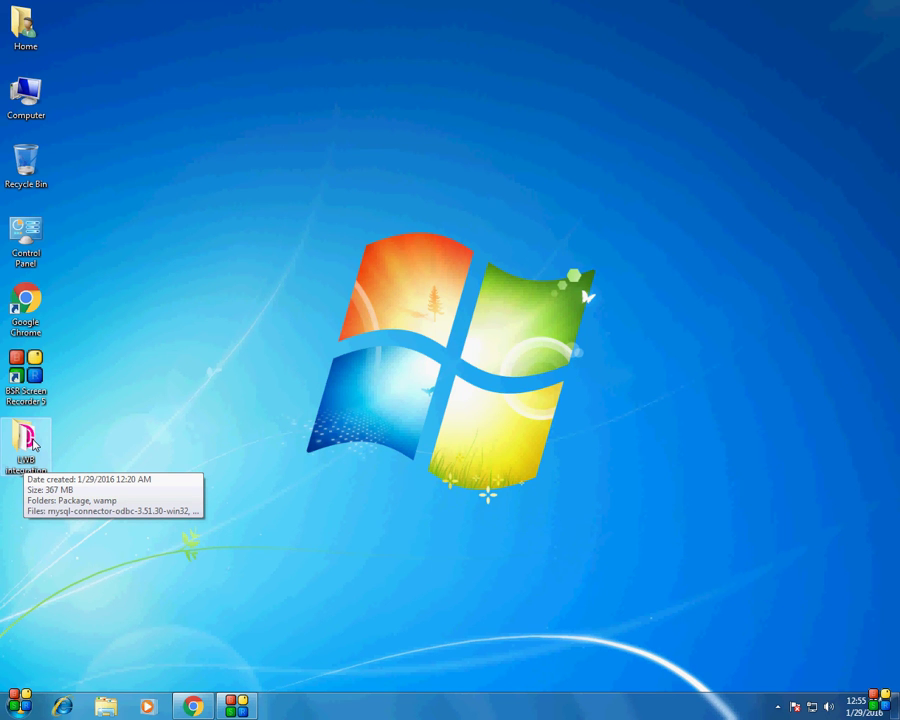
# Open the LWB integration folder and run the vcredist_x86 installer.
pyautogui.doubleClick(27, 440)
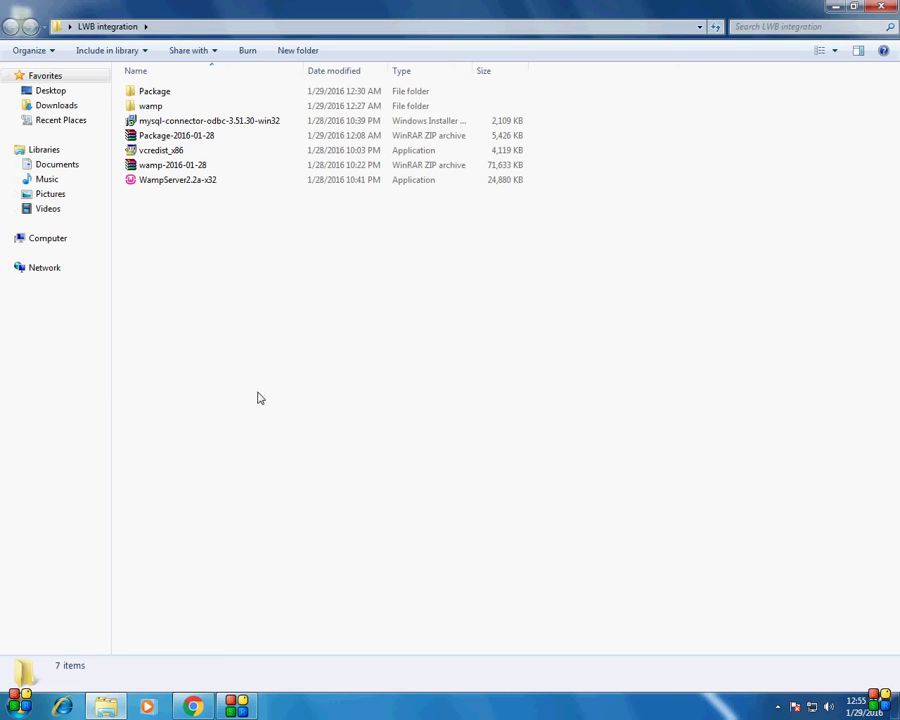
pyautogui.click(150, 154)
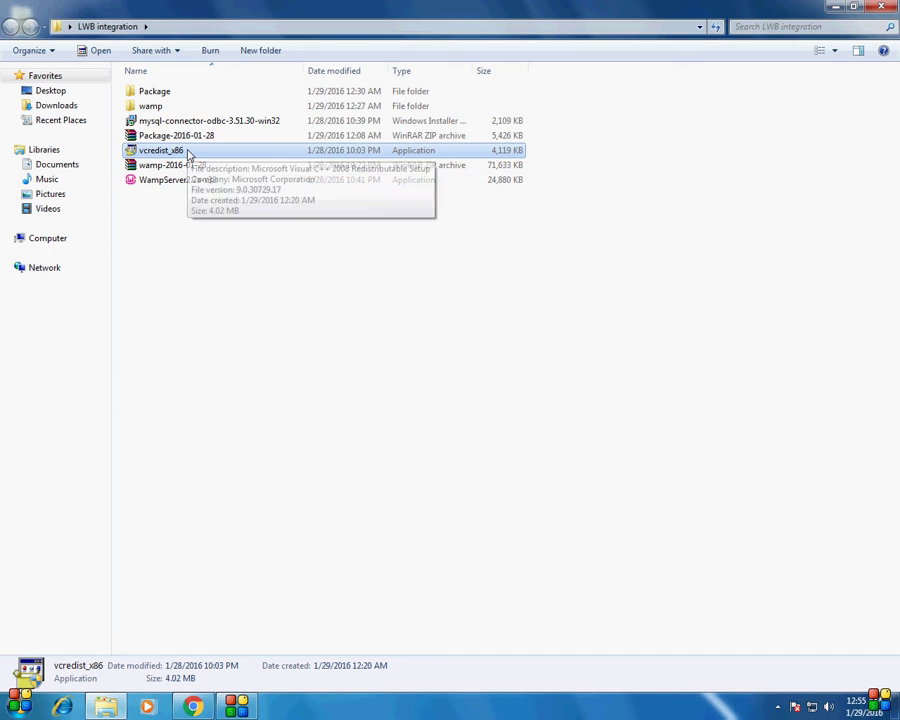
pyautogui.rightClick(188, 152)
pyautogui.click(210, 157)
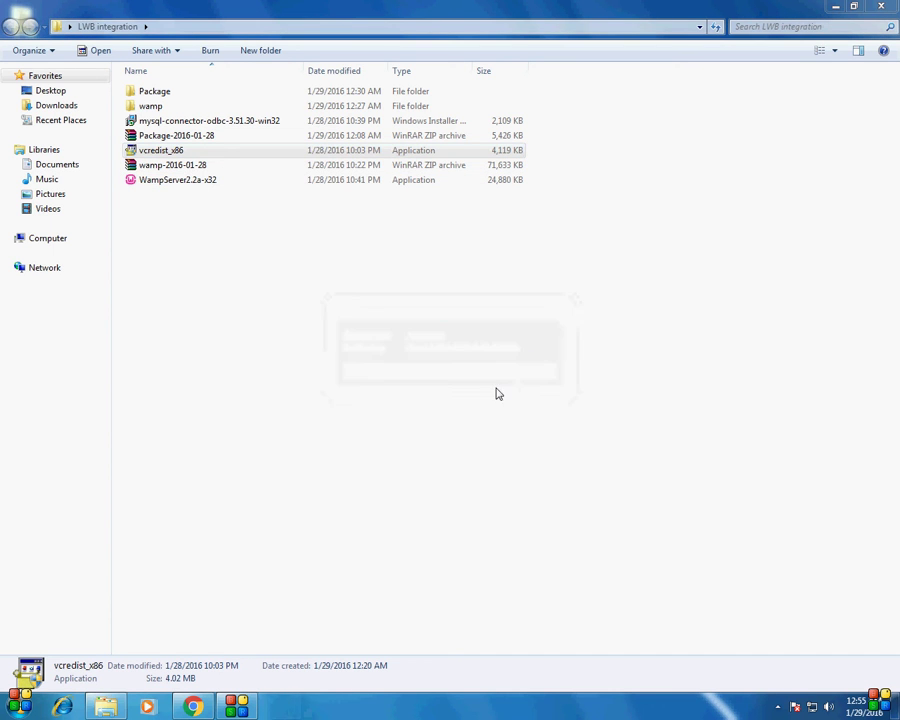
# Accept the Visual C++ 2008 license, install the redistributable, and close the finished setup.
pyautogui.click(518, 484)
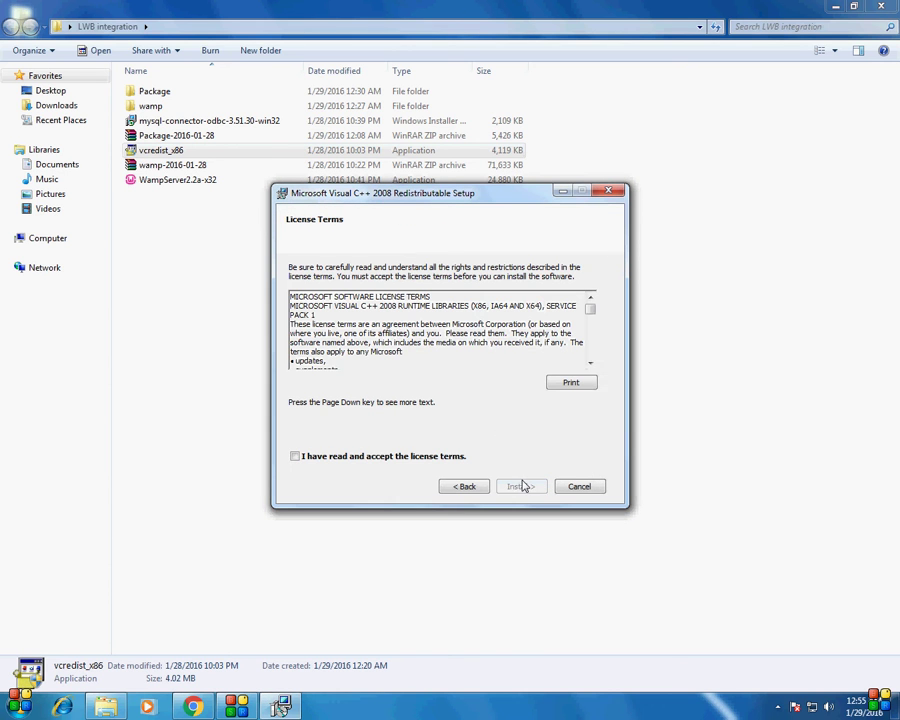
pyautogui.click(324, 457)
pyautogui.click(519, 486)
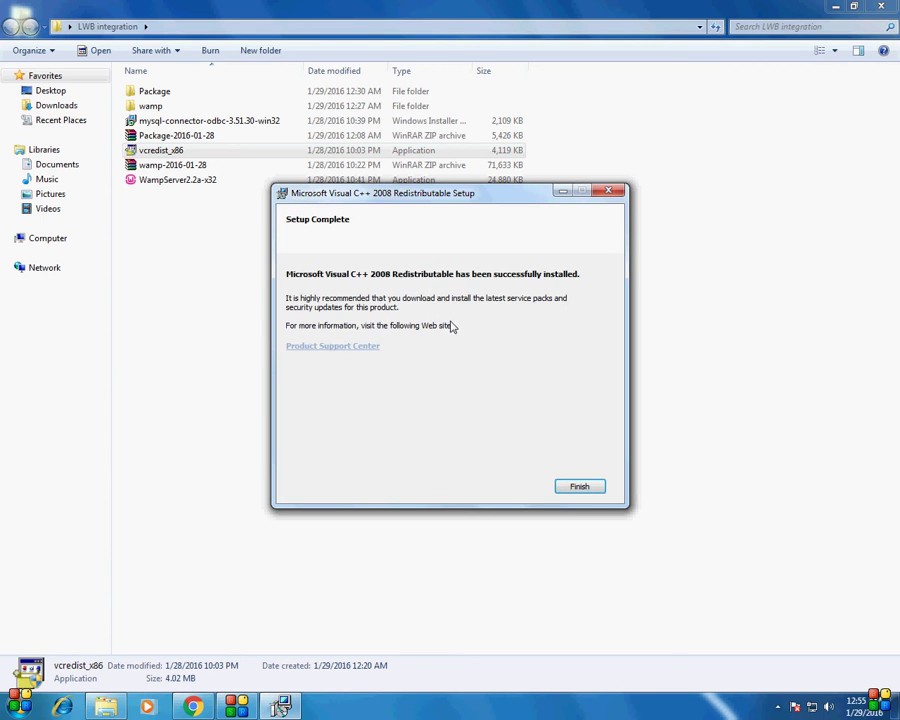
pyautogui.click(585, 484)
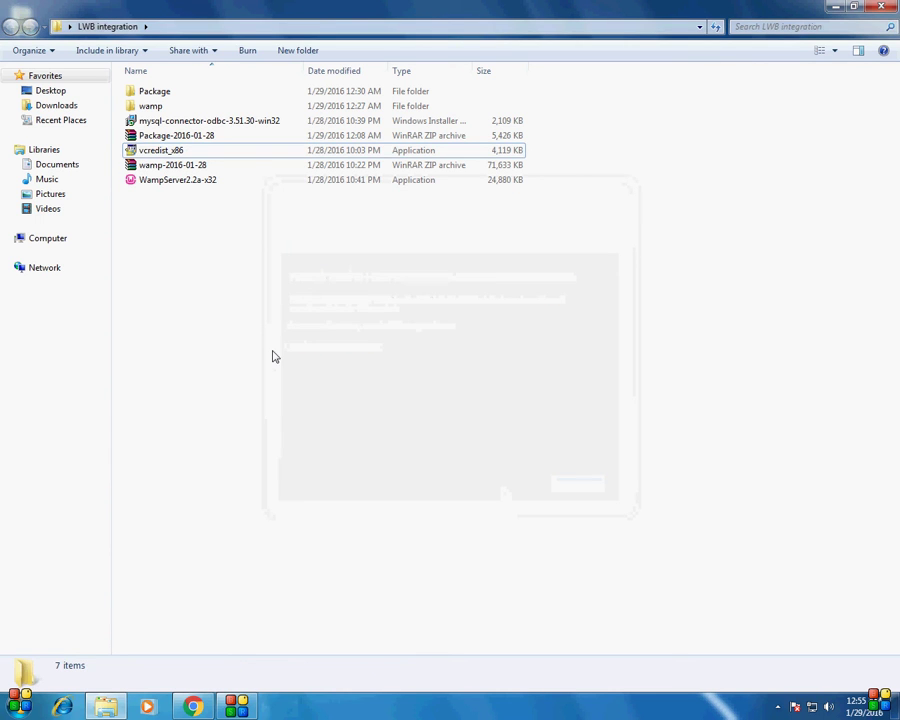
pyautogui.click(191, 182)
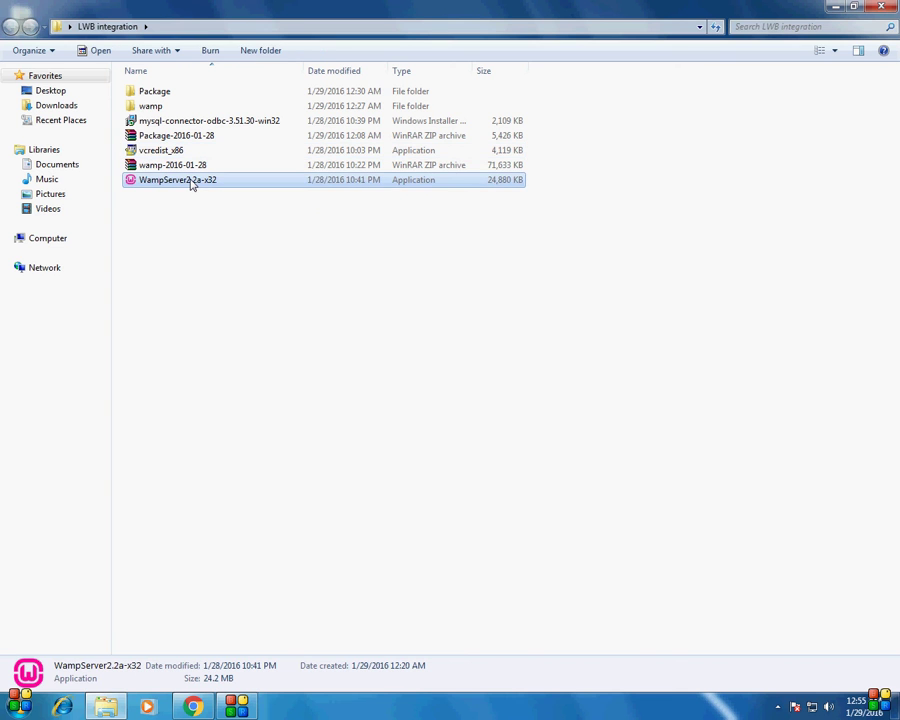
# Install WampServer2.2a-x32 into c:\wamp with an added Quick Launch icon.
pyautogui.rightClick(192, 182)
pyautogui.click(211, 189)
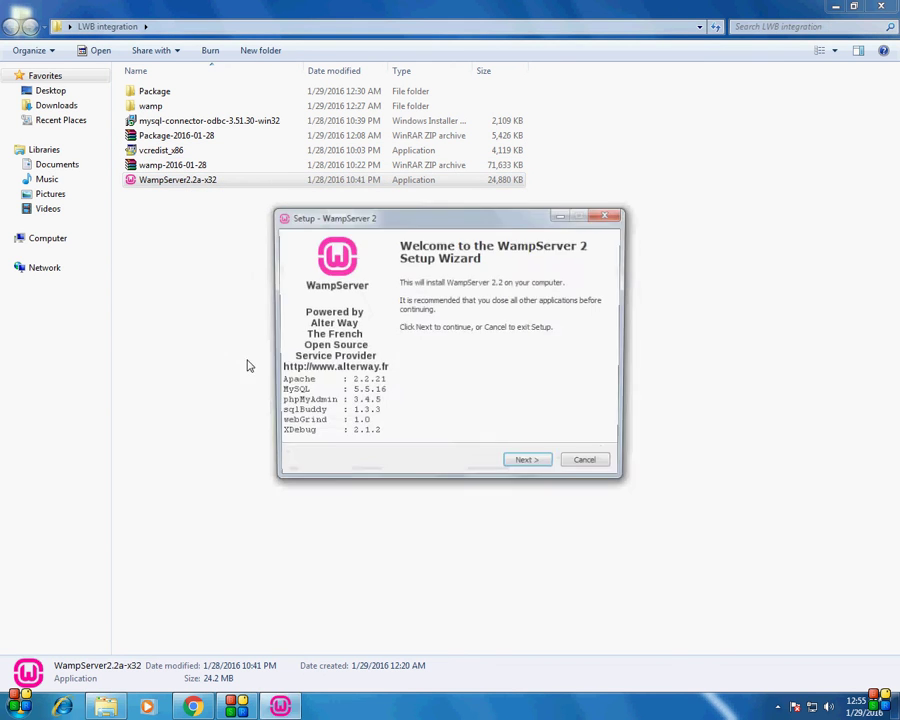
pyautogui.click(526, 516)
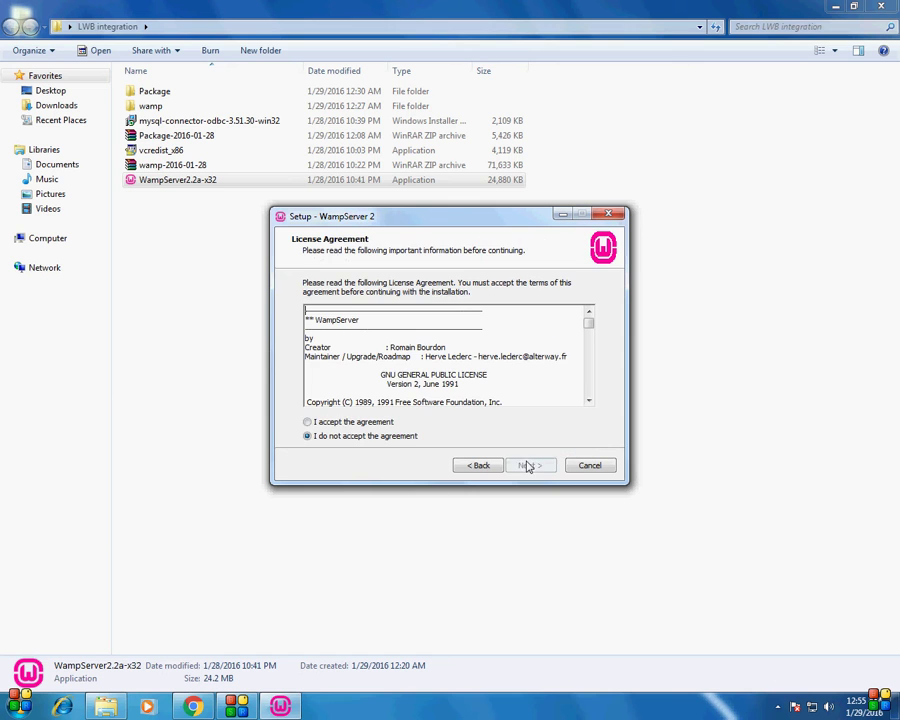
pyautogui.click(343, 424)
pyautogui.click(528, 465)
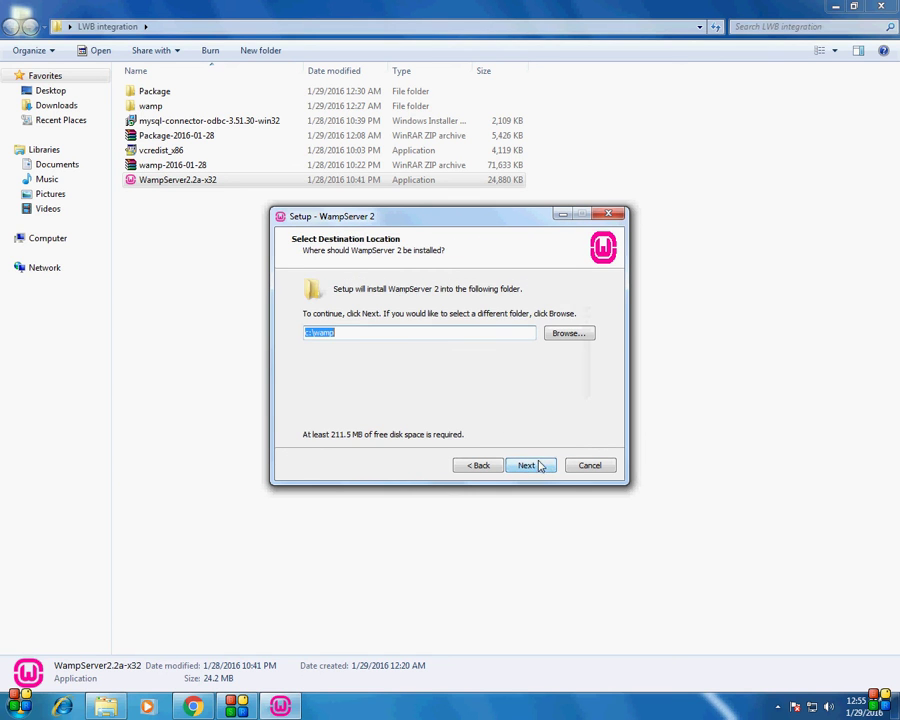
pyautogui.click(549, 467)
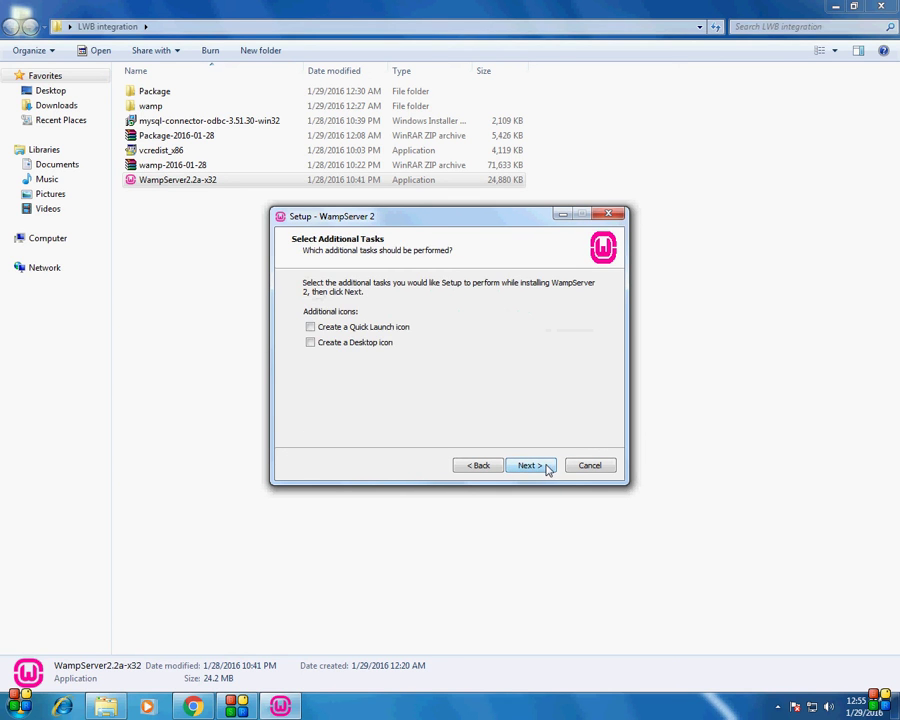
pyautogui.click(357, 330)
pyautogui.click(522, 465)
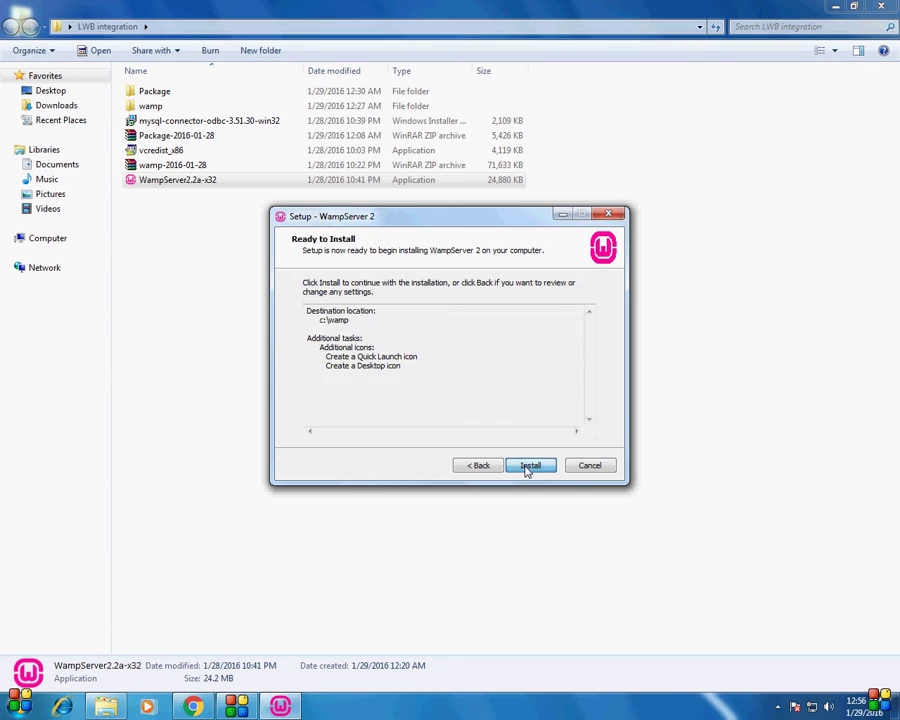
pyautogui.click(527, 466)
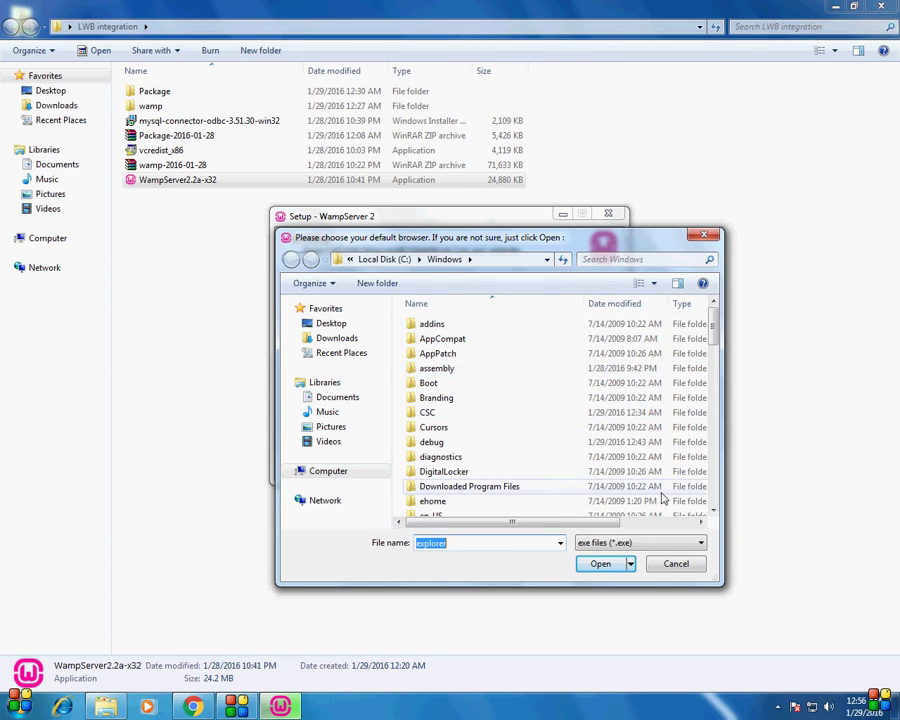
# Keep Explorer as default browser and default PHP mail settings, finishing without launching WampServer.
pyautogui.click(676, 564)
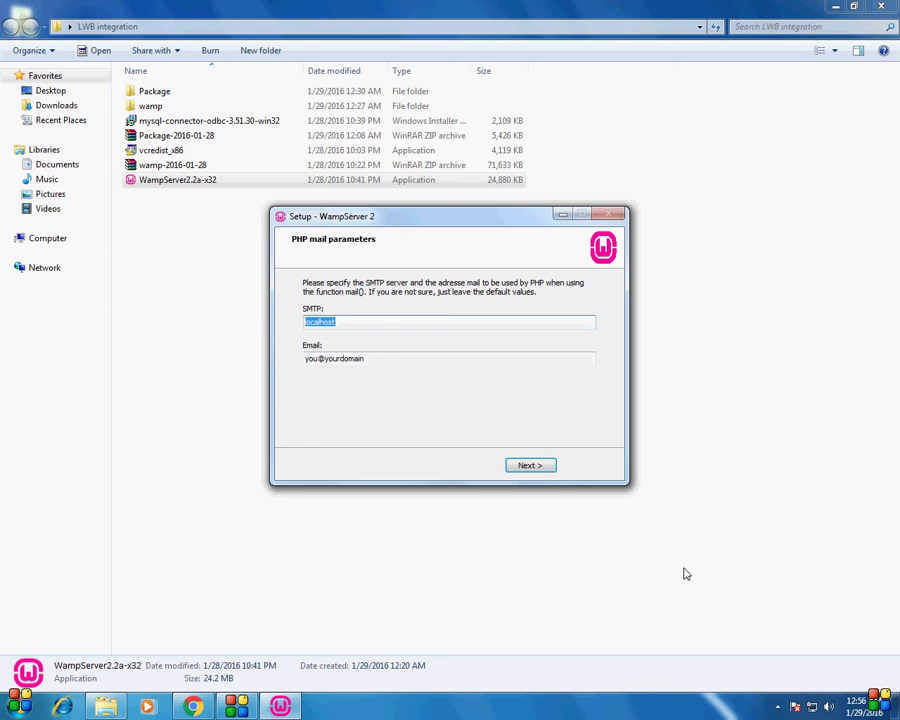
pyautogui.click(530, 466)
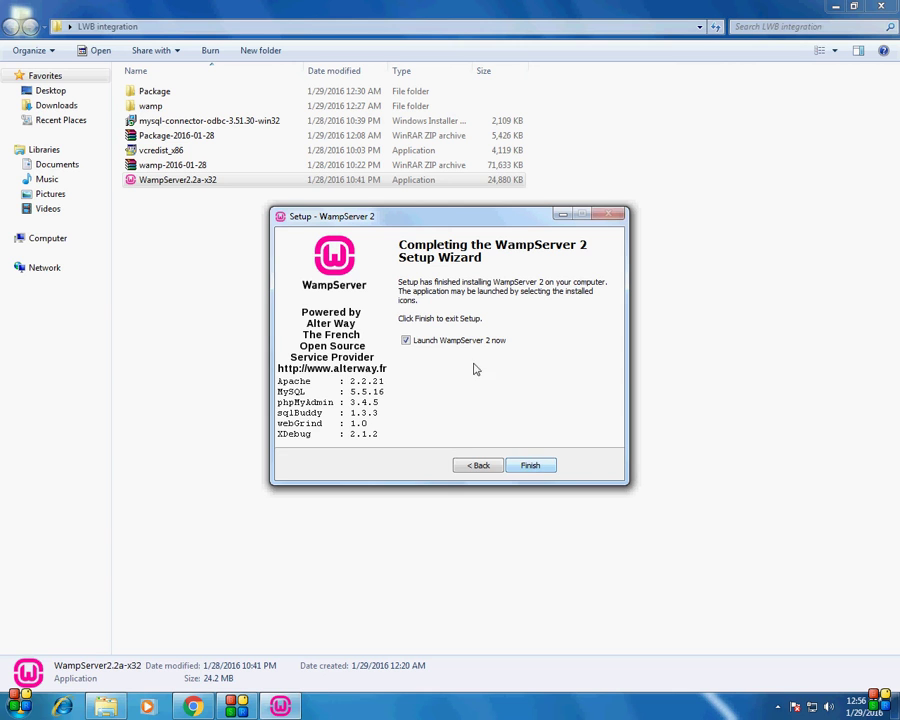
pyautogui.click(406, 341)
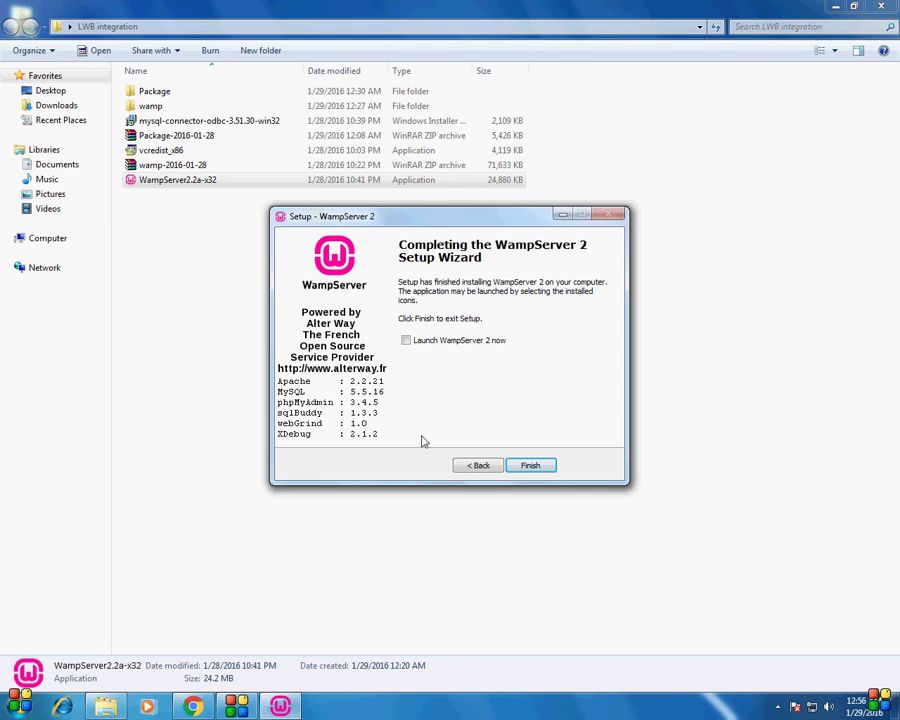
pyautogui.click(530, 465)
pyautogui.click(186, 200)
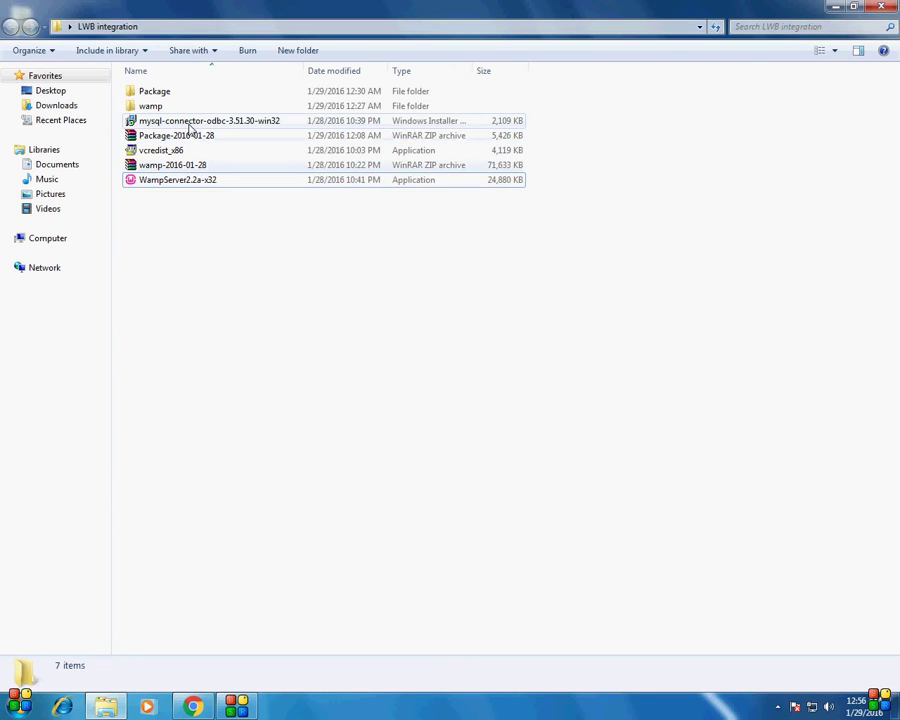
# Install MySQL Connector/ODBC 3.51 with the Typical setup and close the finished wizard.
pyautogui.click(190, 124)
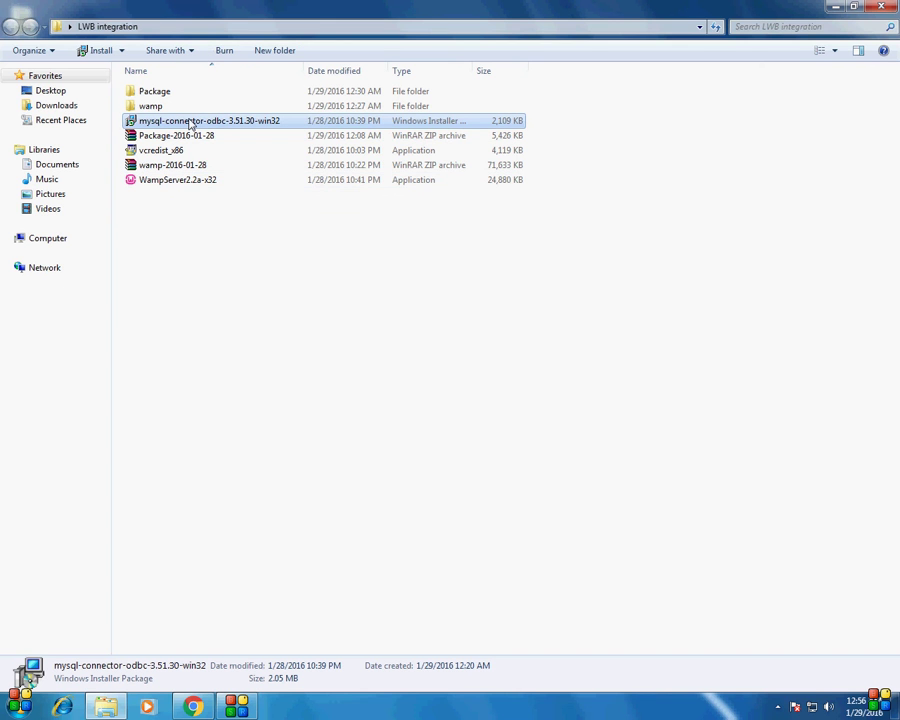
pyautogui.rightClick(190, 124)
pyautogui.click(224, 127)
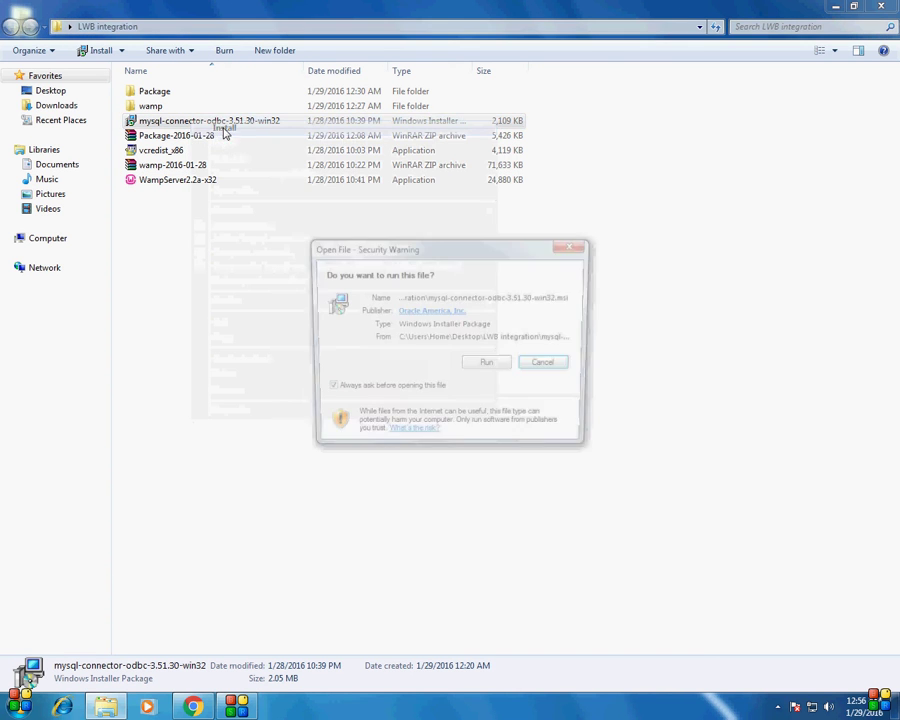
pyautogui.click(486, 366)
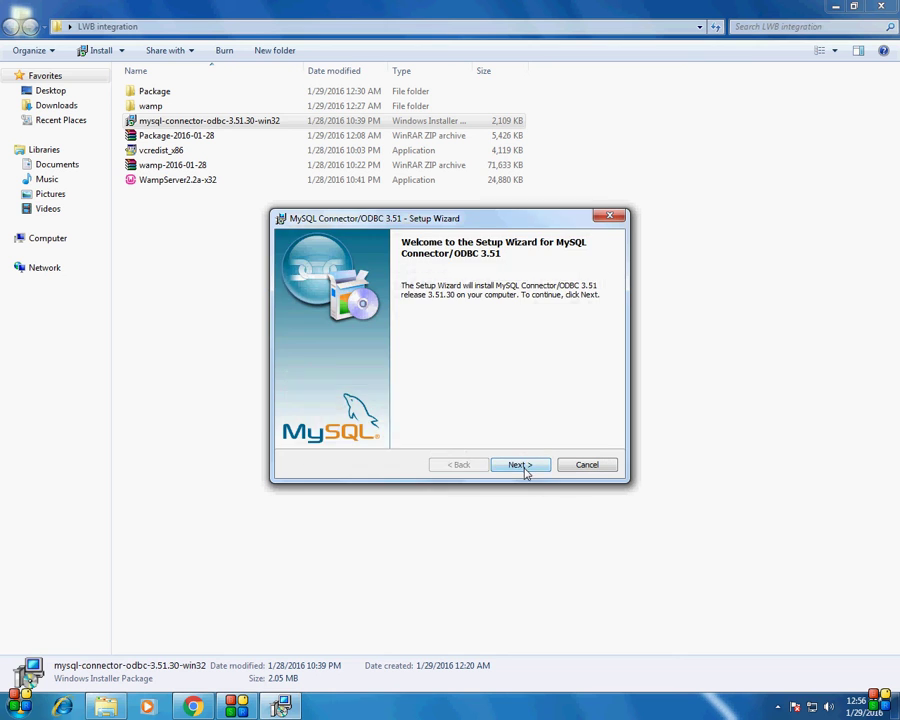
pyautogui.click(522, 465)
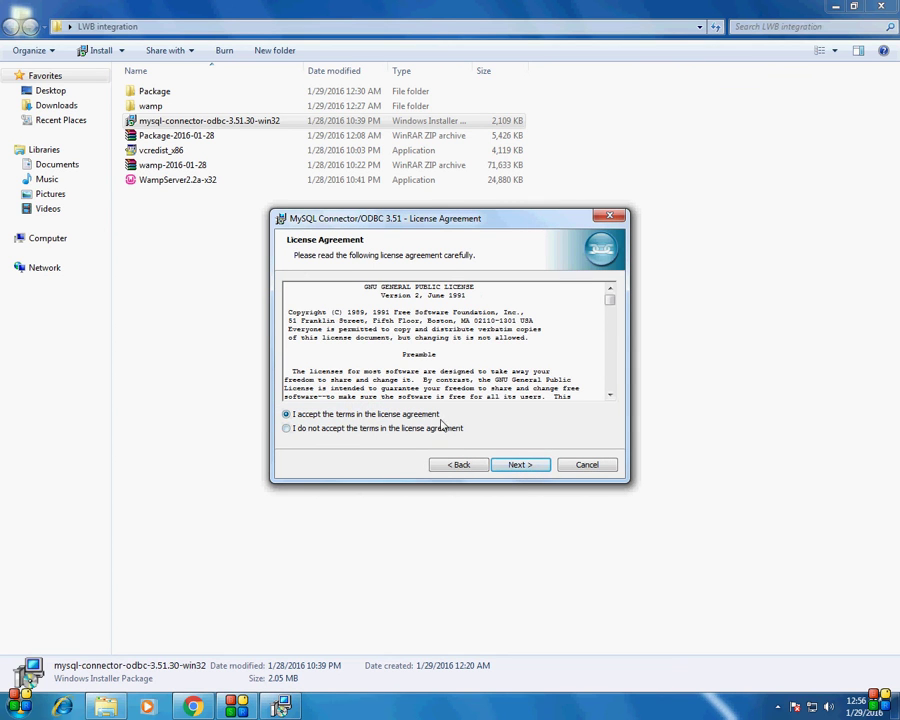
pyautogui.click(518, 464)
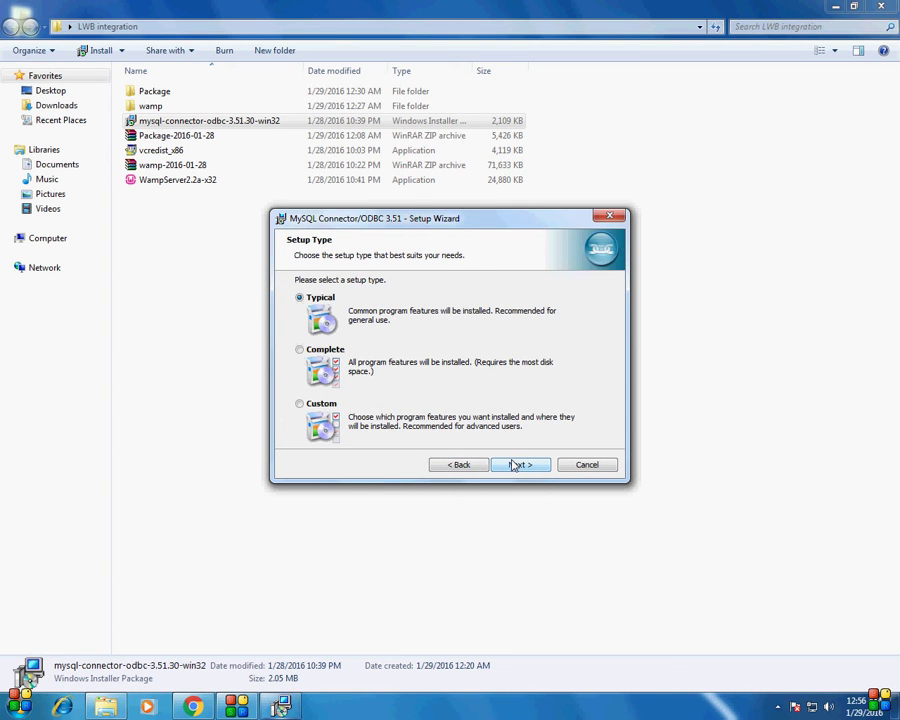
pyautogui.click(515, 465)
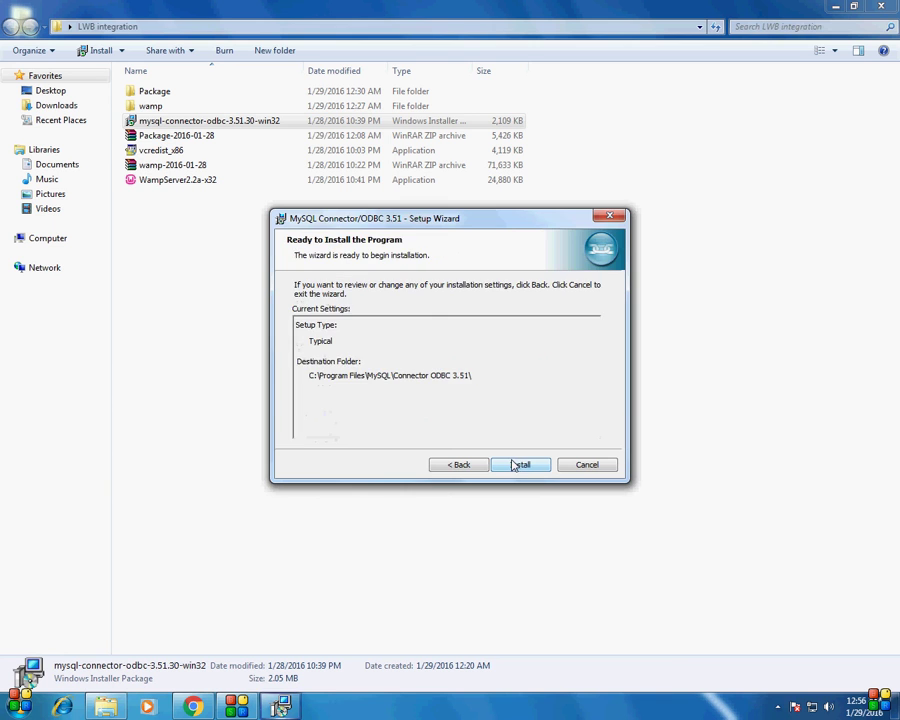
pyautogui.click(516, 464)
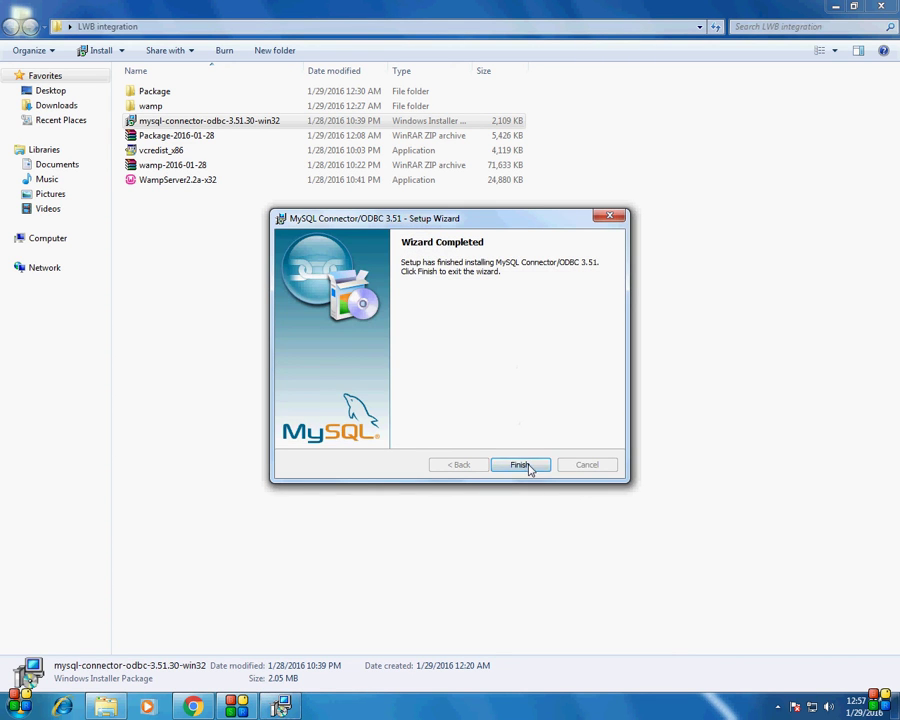
pyautogui.click(530, 470)
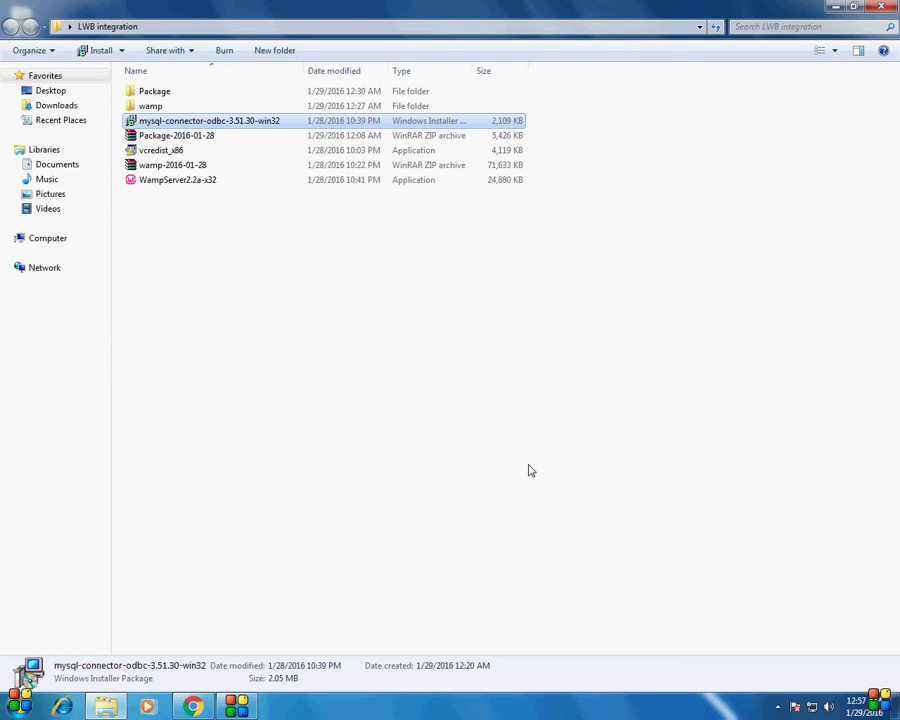
# Copy the wamp folder from the LWB integration folder.
pyautogui.click(195, 453)
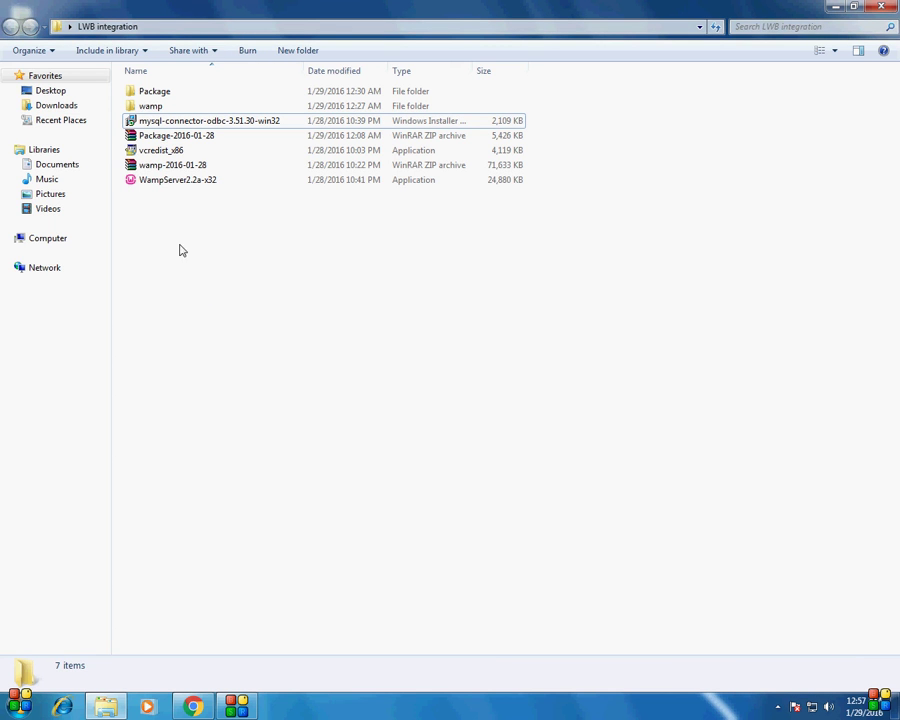
pyautogui.click(165, 108)
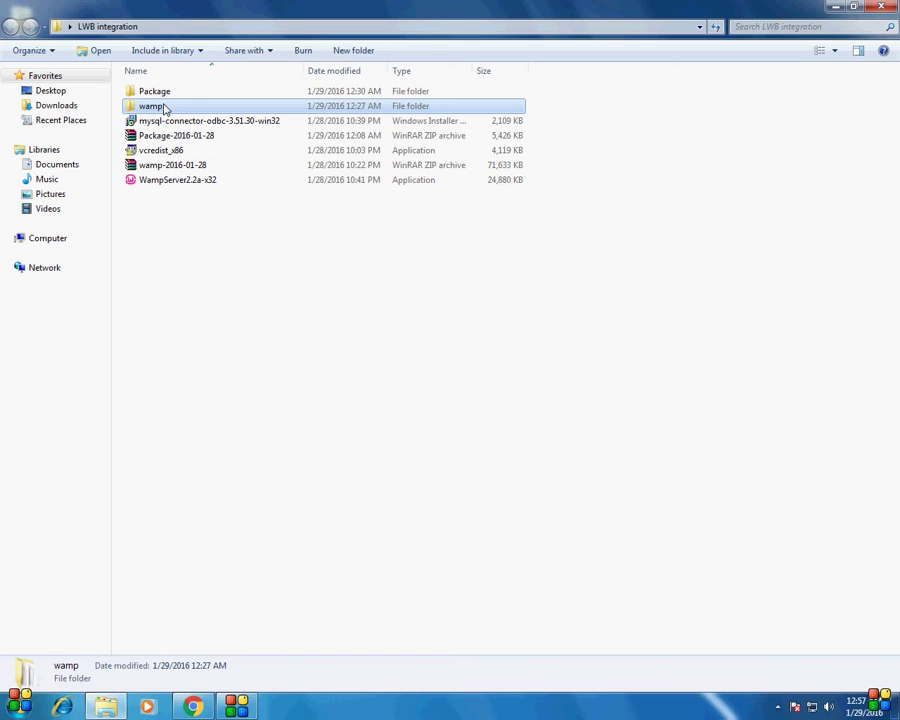
pyautogui.click(193, 167)
pyautogui.click(182, 108)
pyautogui.rightClick(182, 108)
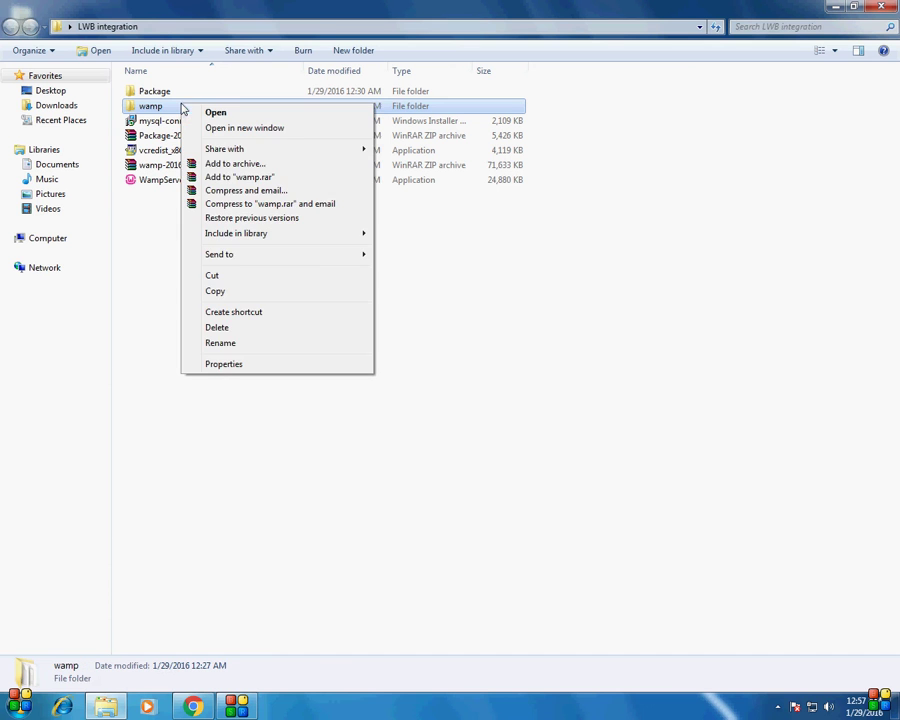
pyautogui.click(240, 292)
pyautogui.click(291, 323)
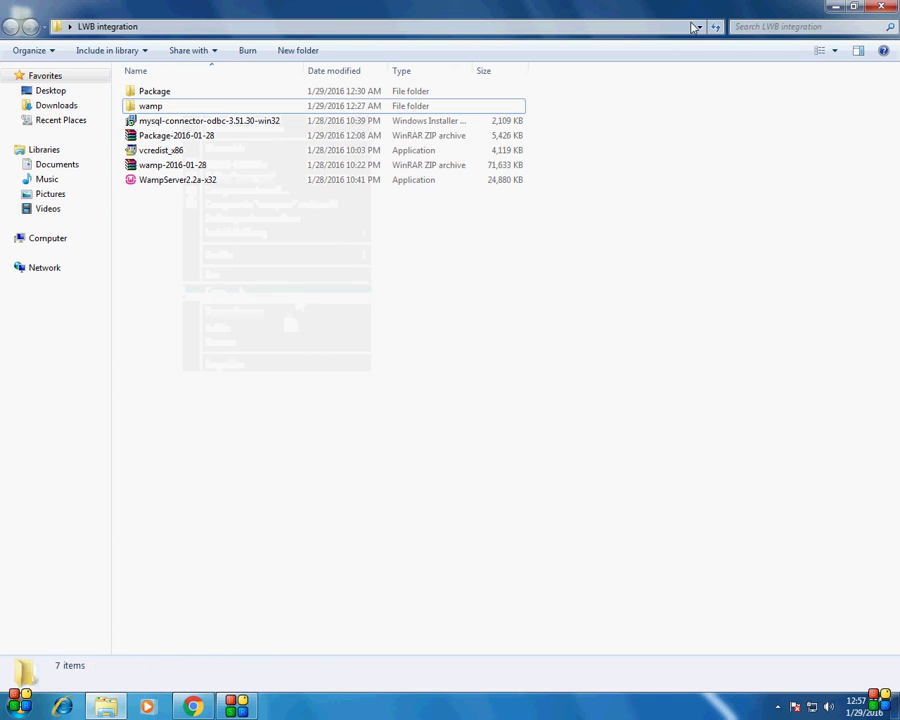
# Paste it into Local Disk (C:), merging folders and replacing all conflicting files.
pyautogui.click(832, 10)
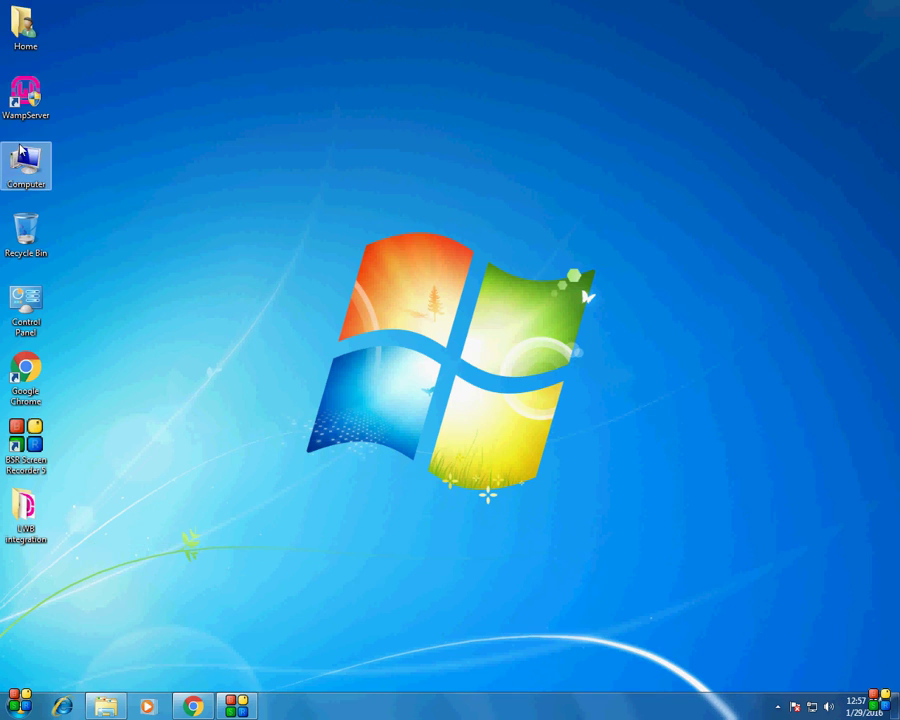
pyautogui.doubleClick(26, 158)
pyautogui.doubleClick(259, 114)
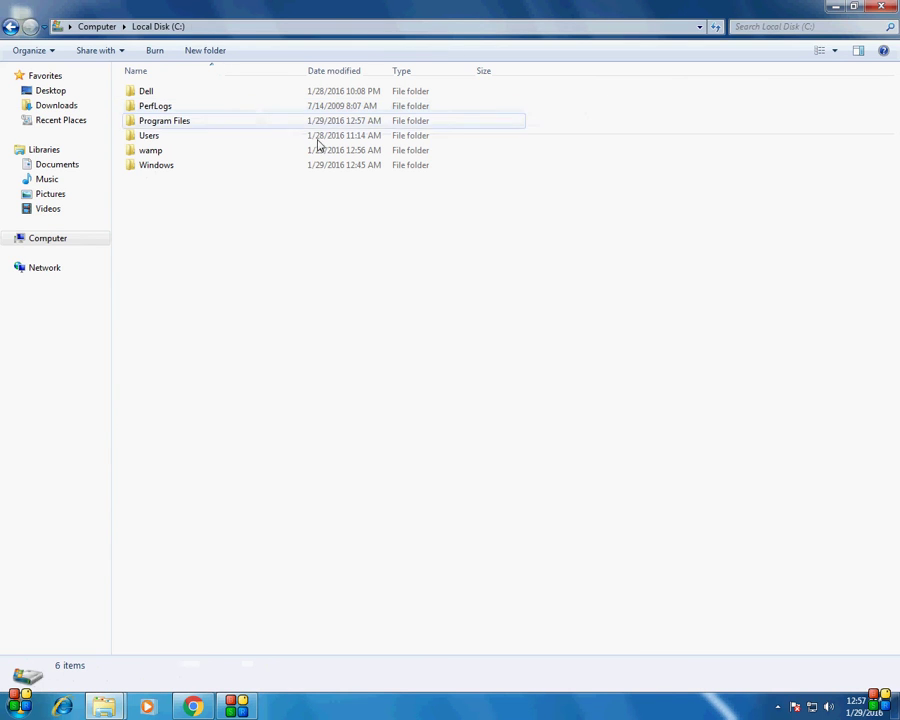
pyautogui.rightClick(194, 224)
pyautogui.click(273, 301)
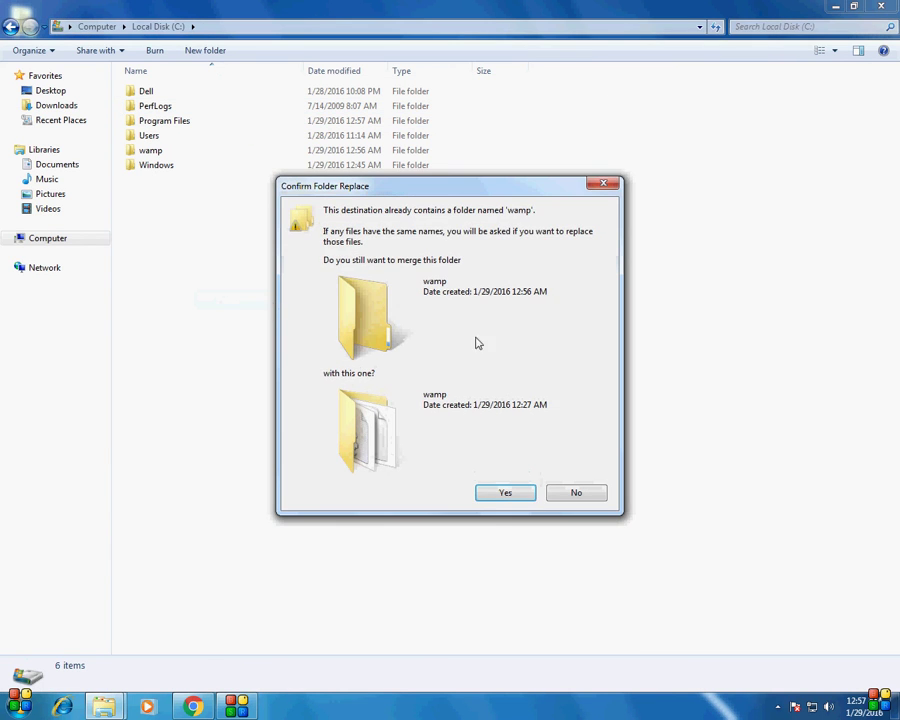
pyautogui.click(497, 495)
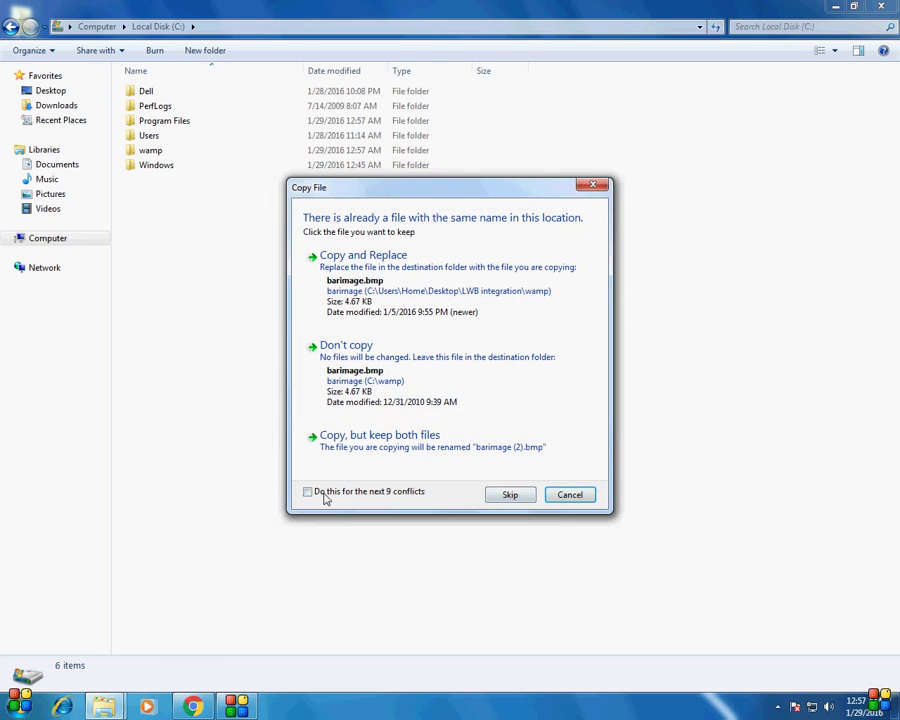
pyautogui.click(310, 492)
pyautogui.click(336, 296)
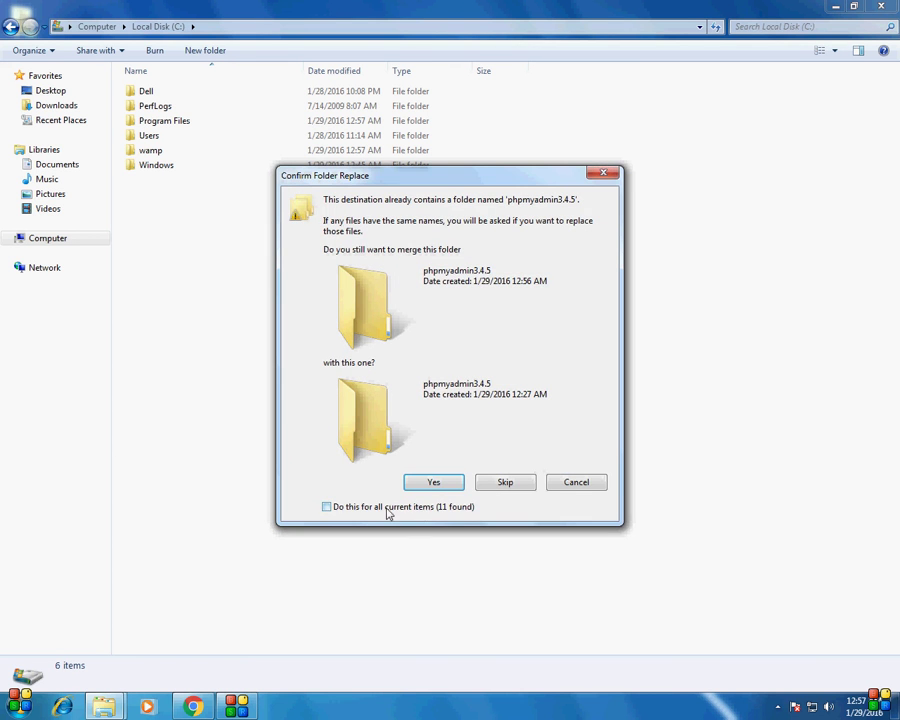
pyautogui.click(326, 507)
pyautogui.click(434, 485)
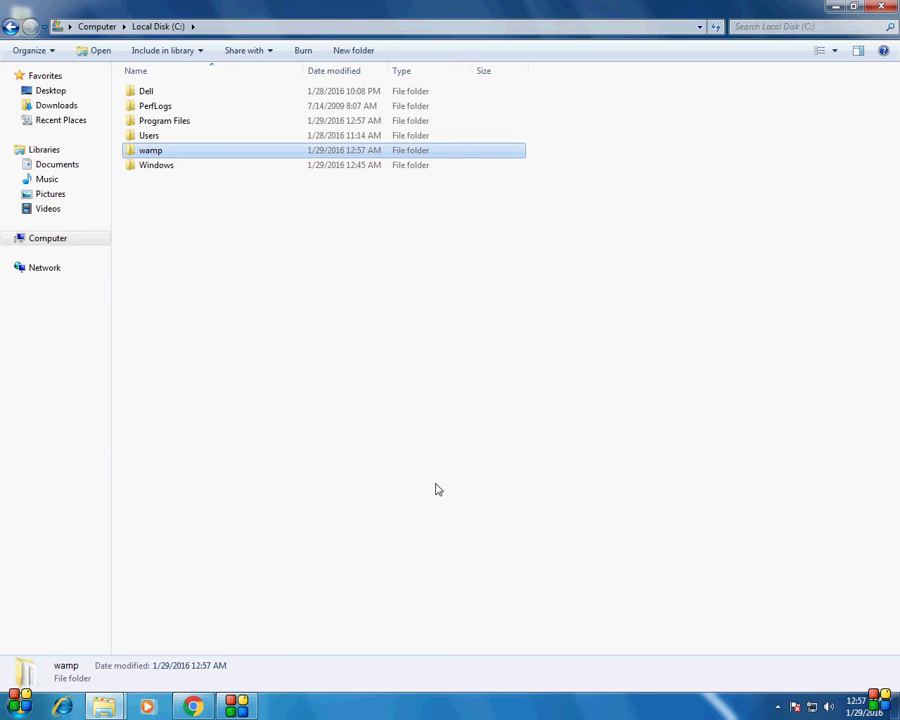
# Check the Google Drive upload progress and close the LWB integration folder window.
pyautogui.click(836, 7)
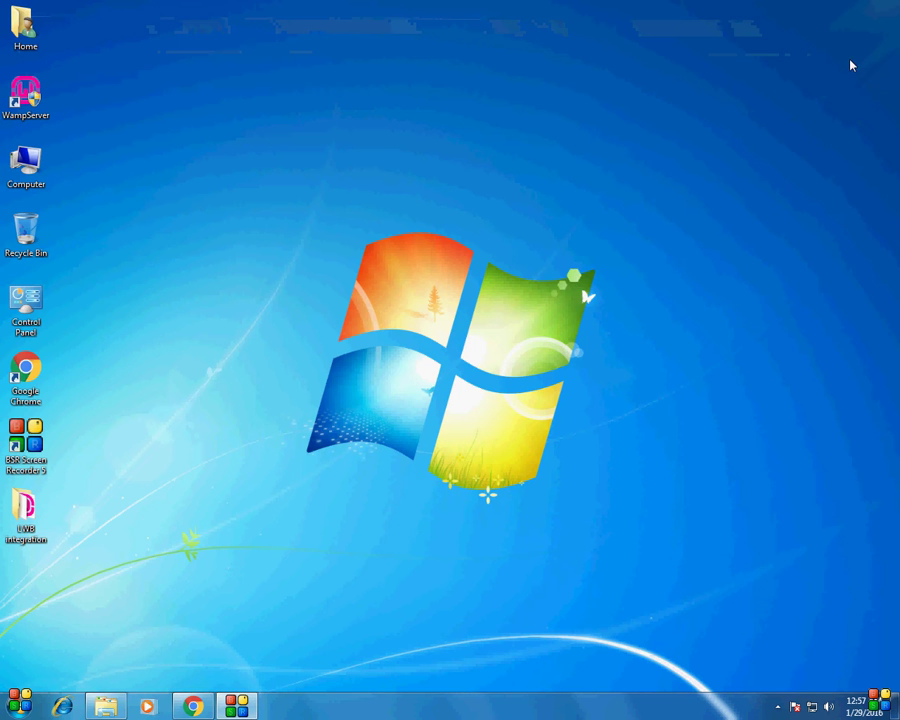
pyautogui.click(193, 706)
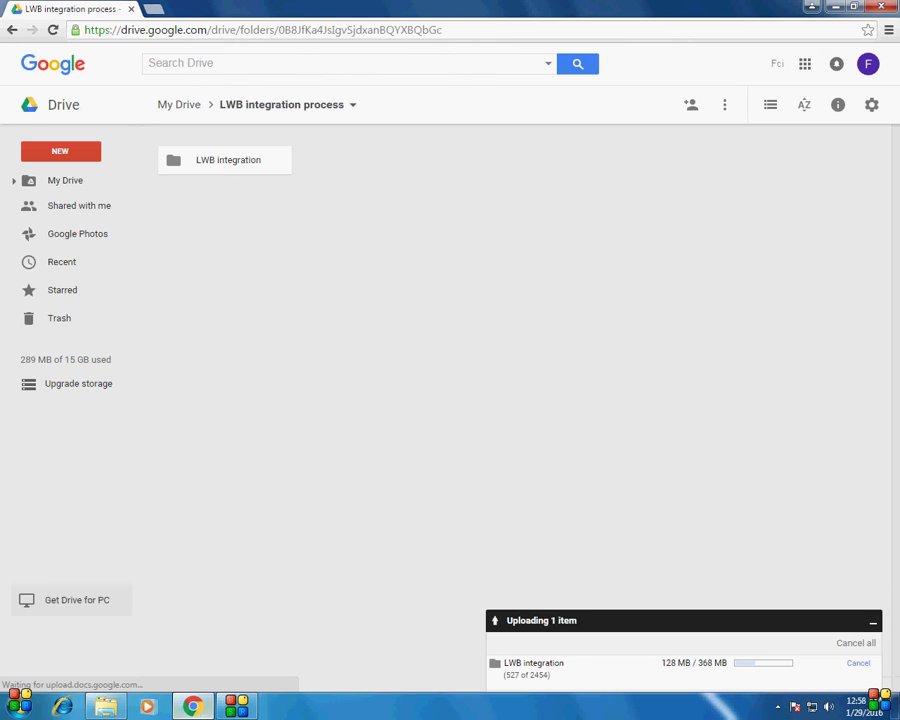
pyautogui.click(193, 706)
pyautogui.click(164, 522)
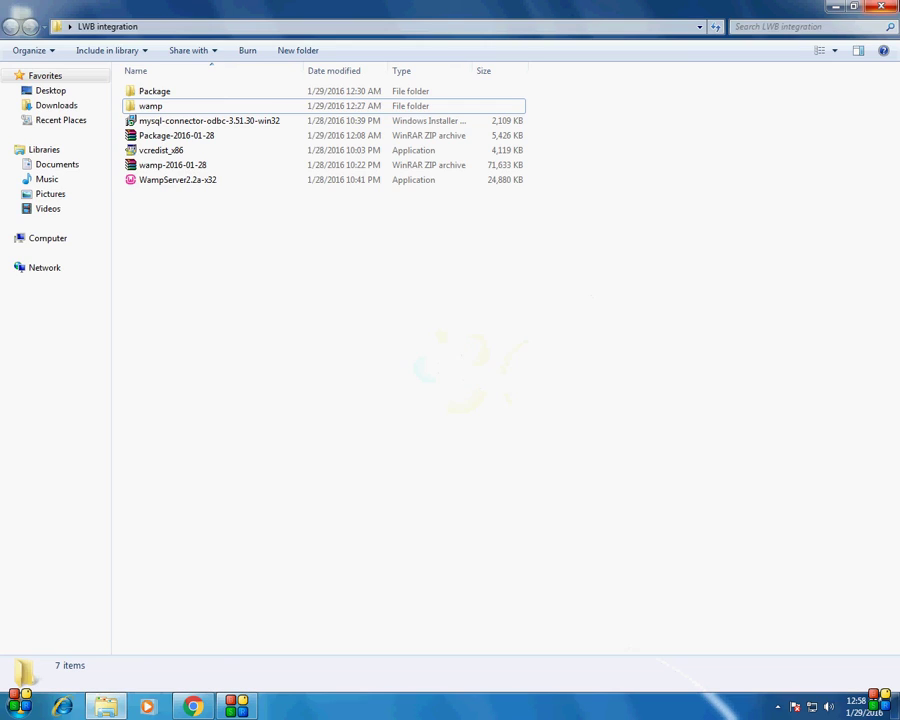
pyautogui.click(896, 6)
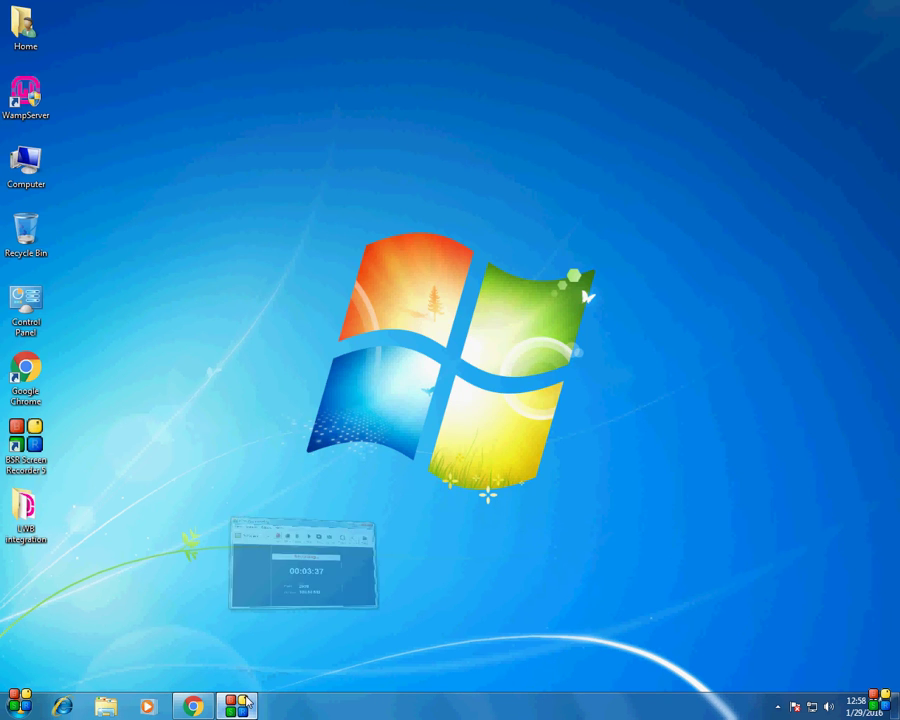
# Bring up the Start menu shutdown options to restart the computer.
pyautogui.click(236, 706)
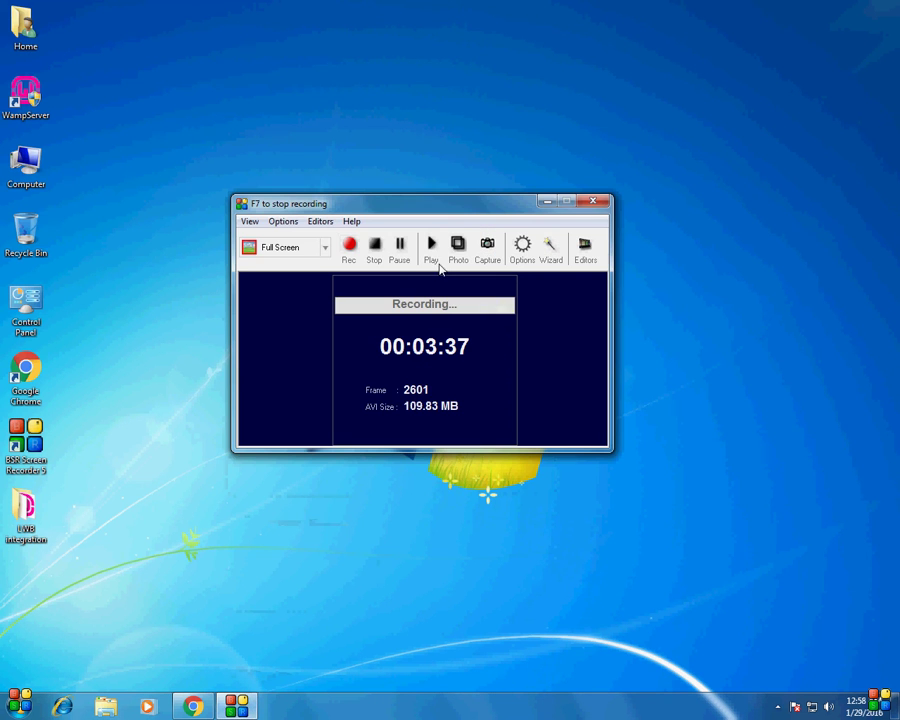
pyautogui.click(213, 553)
pyautogui.click(19, 710)
pyautogui.moveTo(245, 670)
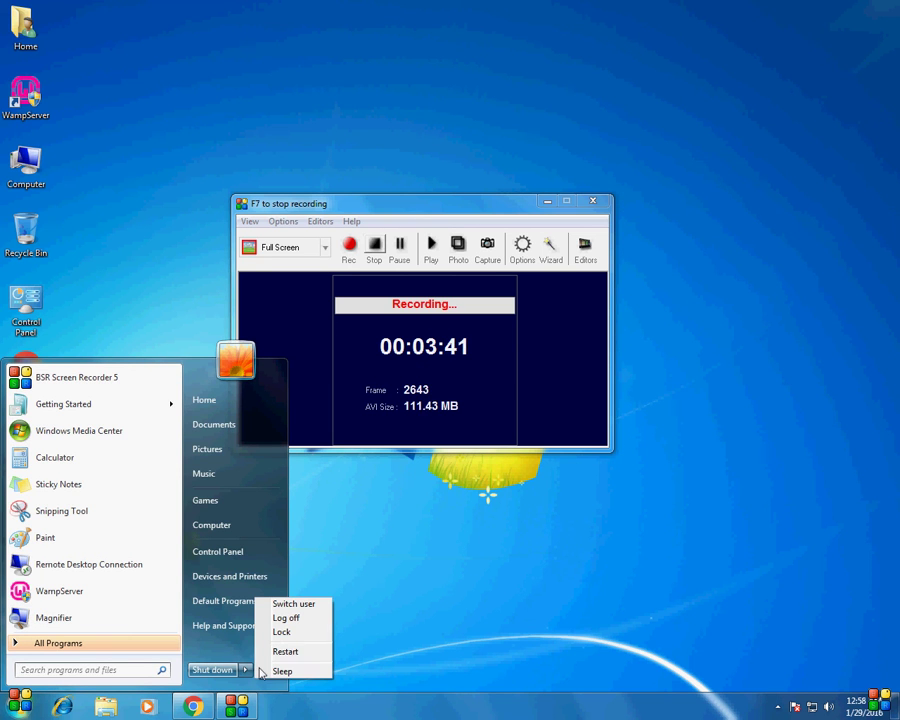